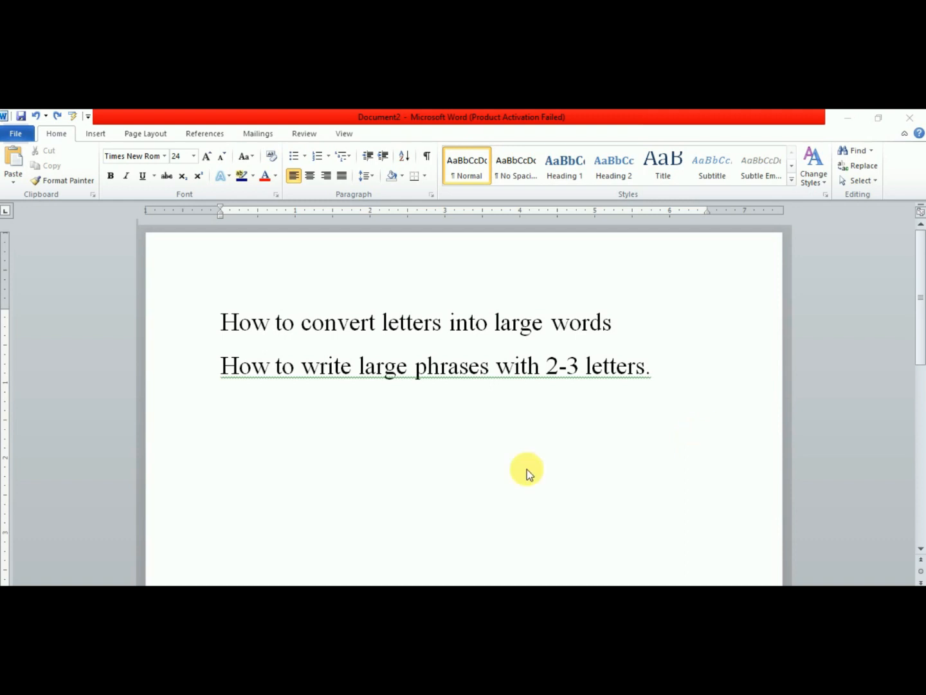
- Locate AutoCorrect Options... among All Commands in the Quick Access Toolbar customization and accept the options
click(88, 117)
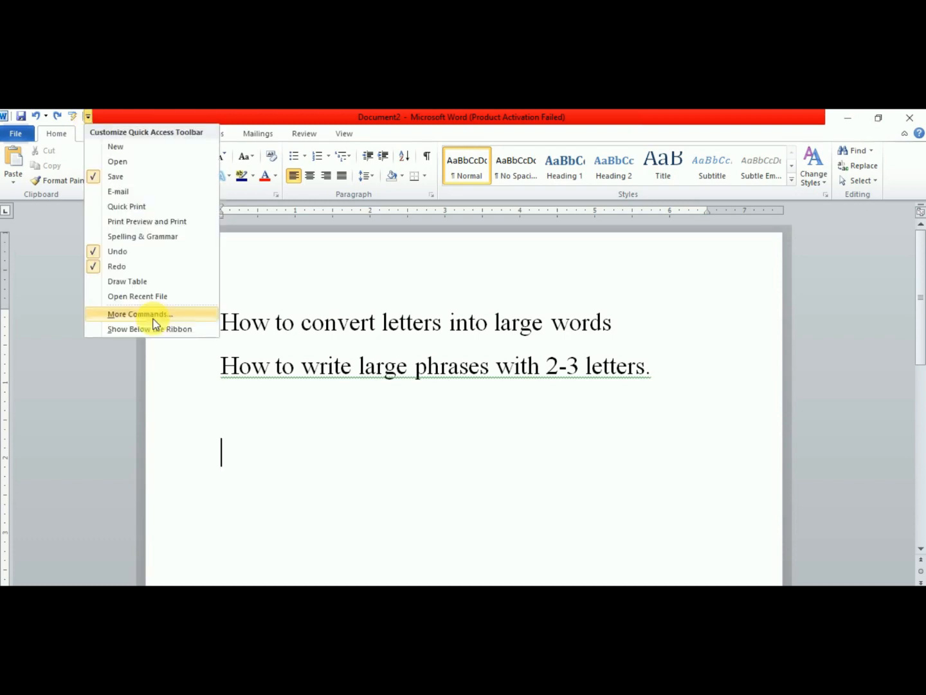
click(153, 316)
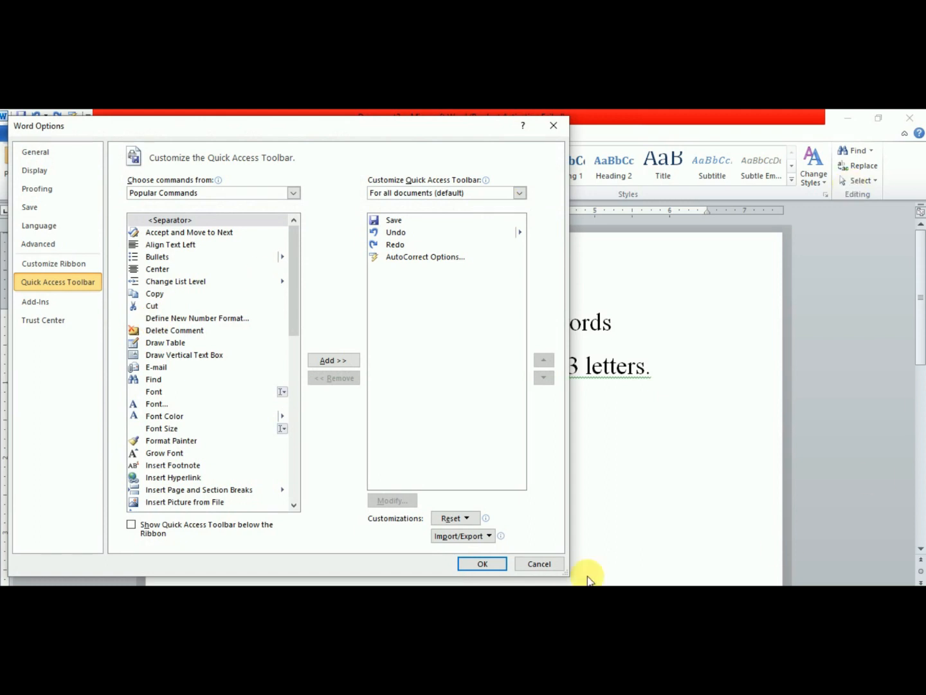
click(294, 194)
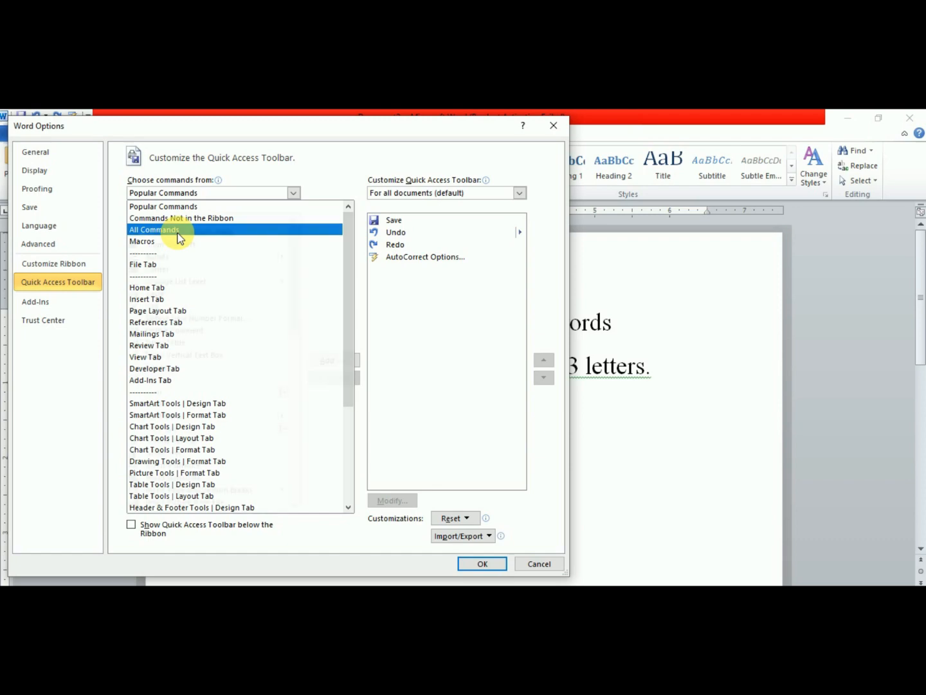
click(178, 233)
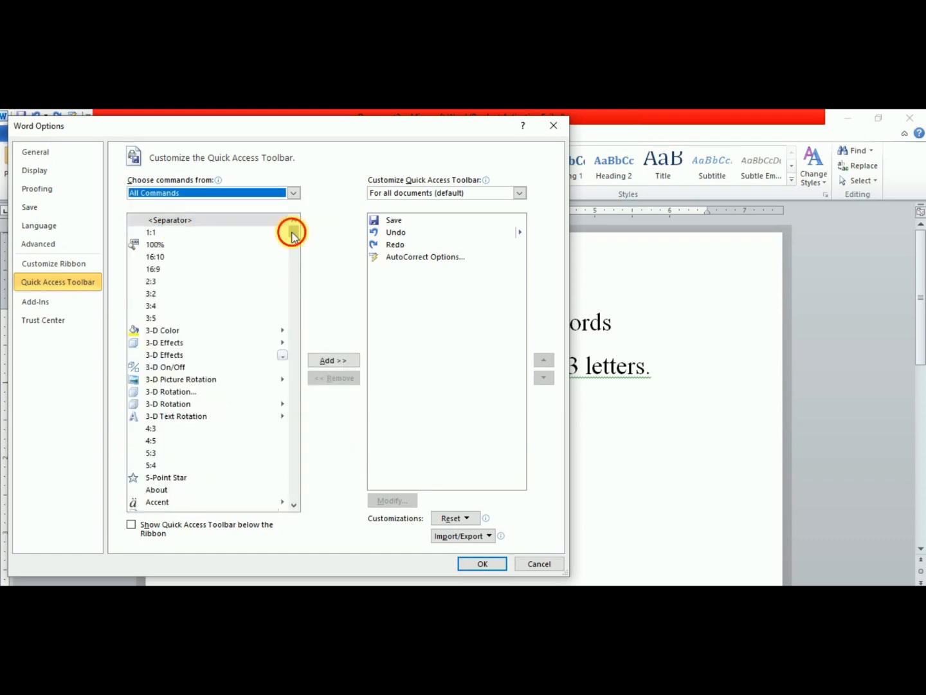
drag(293, 232, 293, 246)
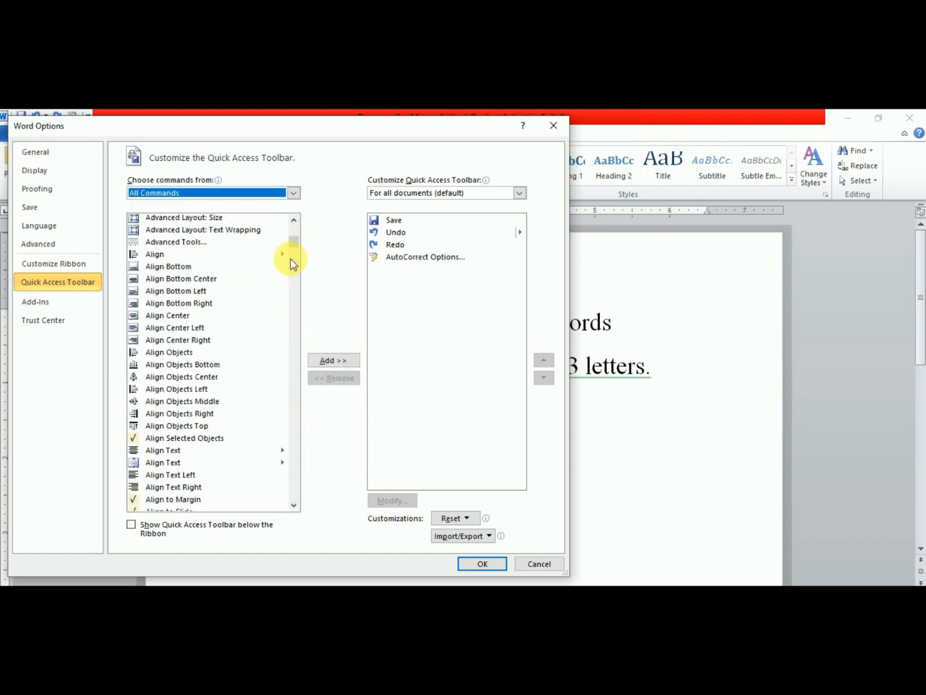
scroll(265, 365, down, 9)
scroll(265, 365, down, 4)
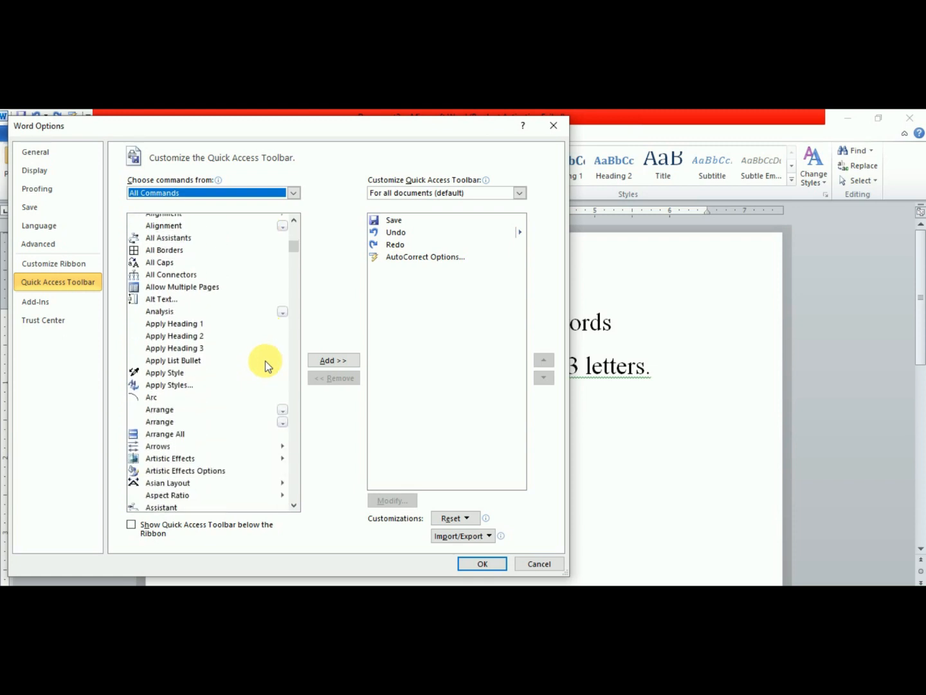
scroll(265, 365, down, 3)
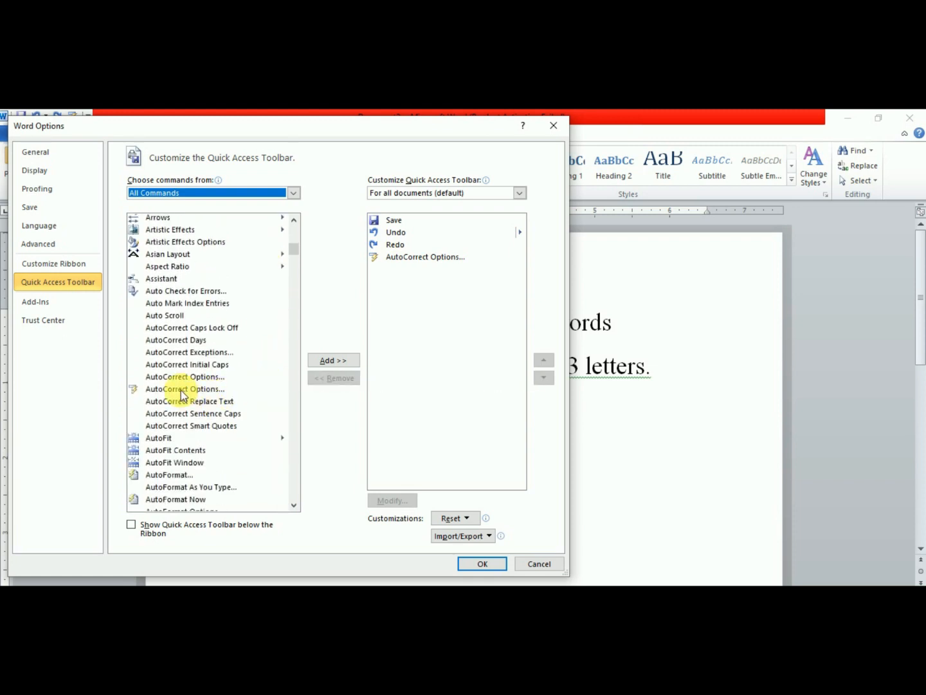
click(180, 389)
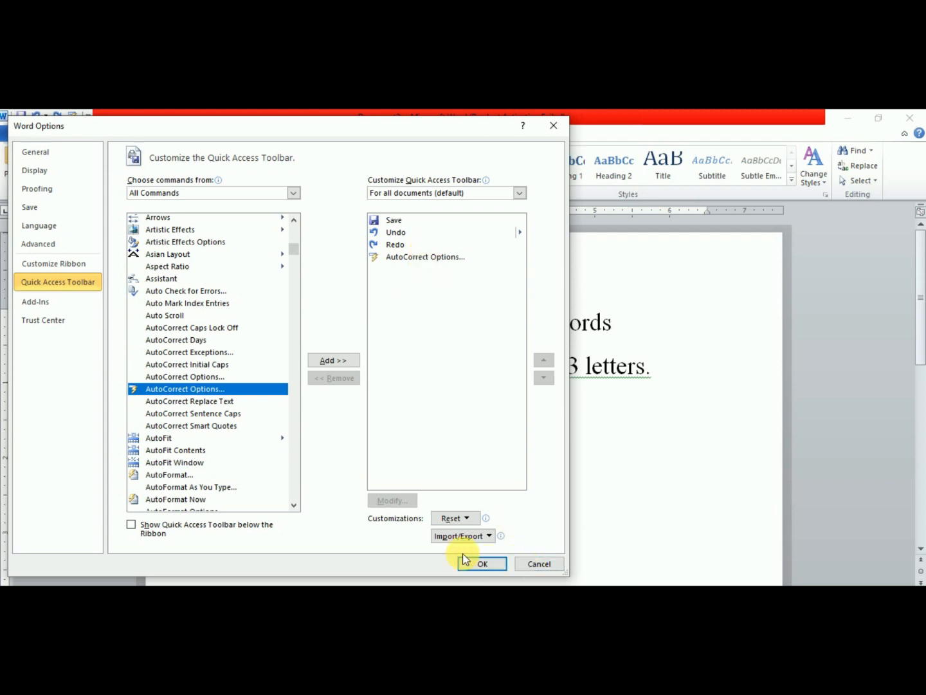
click(481, 564)
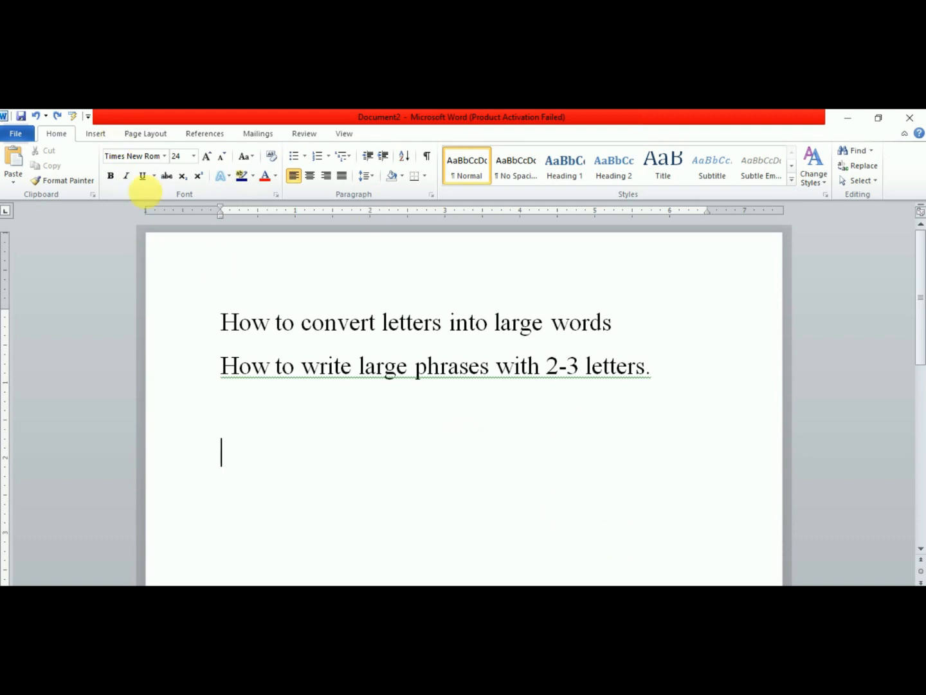
- Add an AutoCorrect entry replacing "isf" with "in so far as" and enter the abbreviation on a new line of the document
click(73, 117)
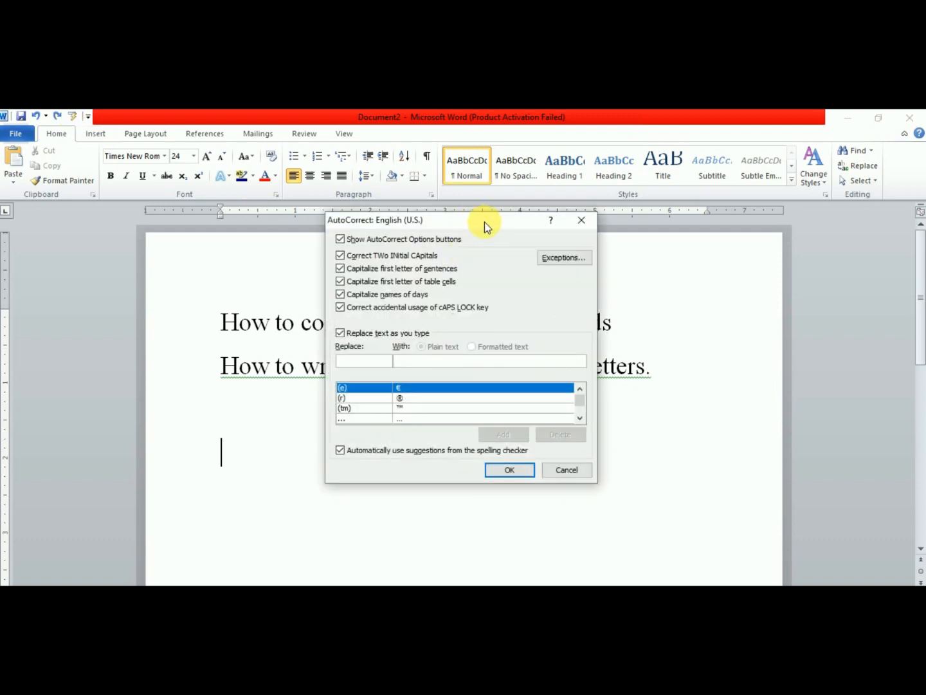
drag(487, 223, 646, 199)
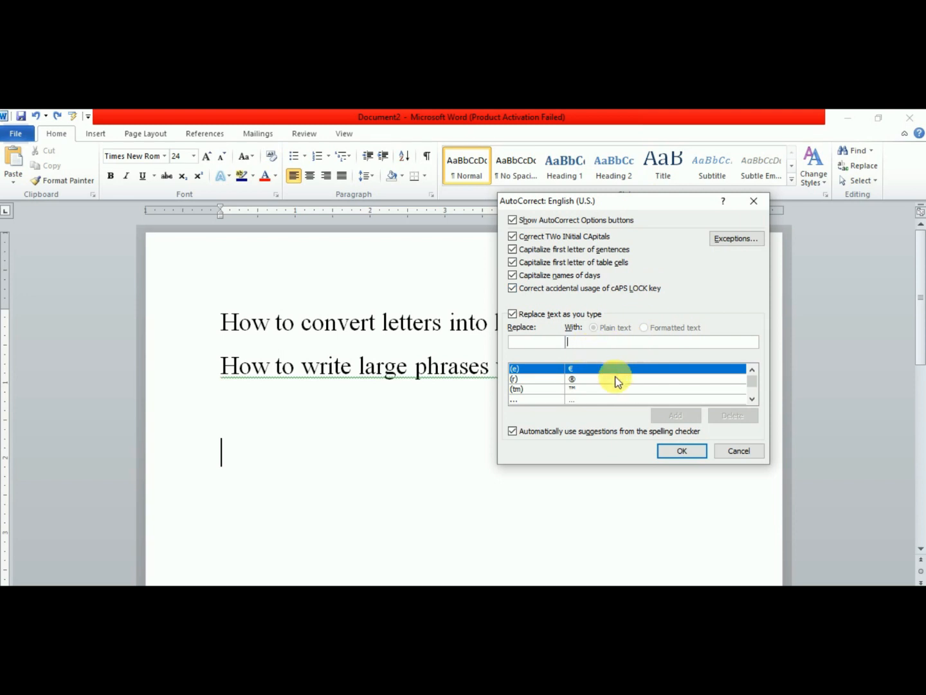
key(Tab)
text(in so far as)
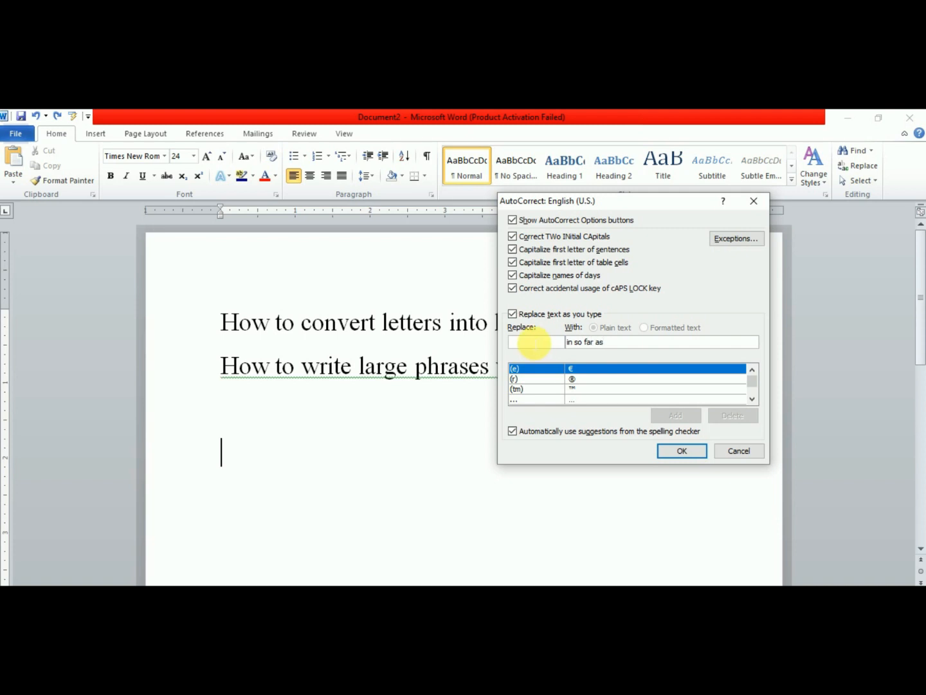
click(532, 348)
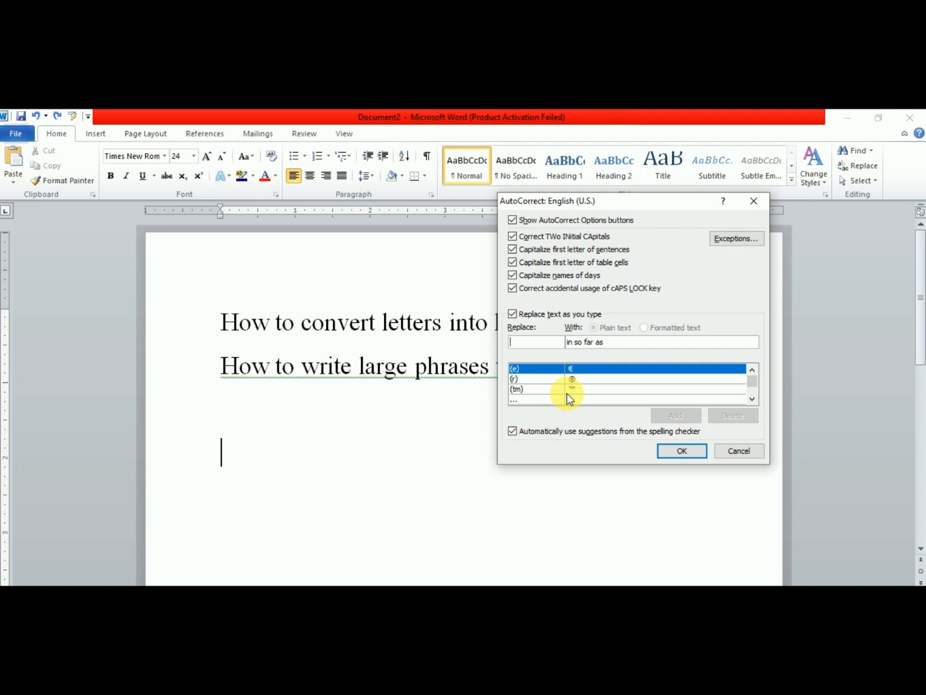
text(isf)
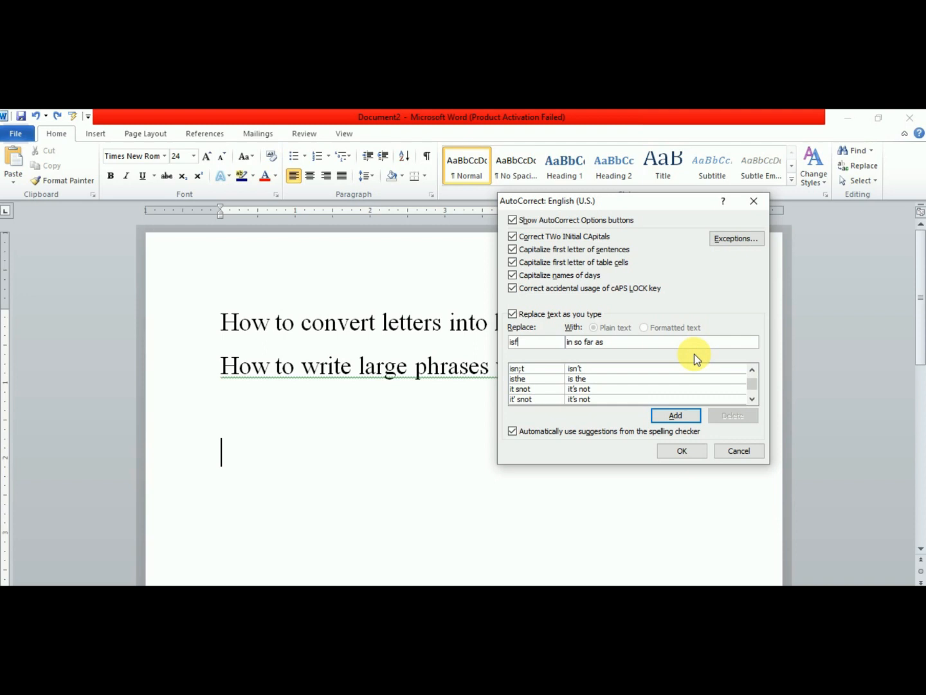
click(689, 414)
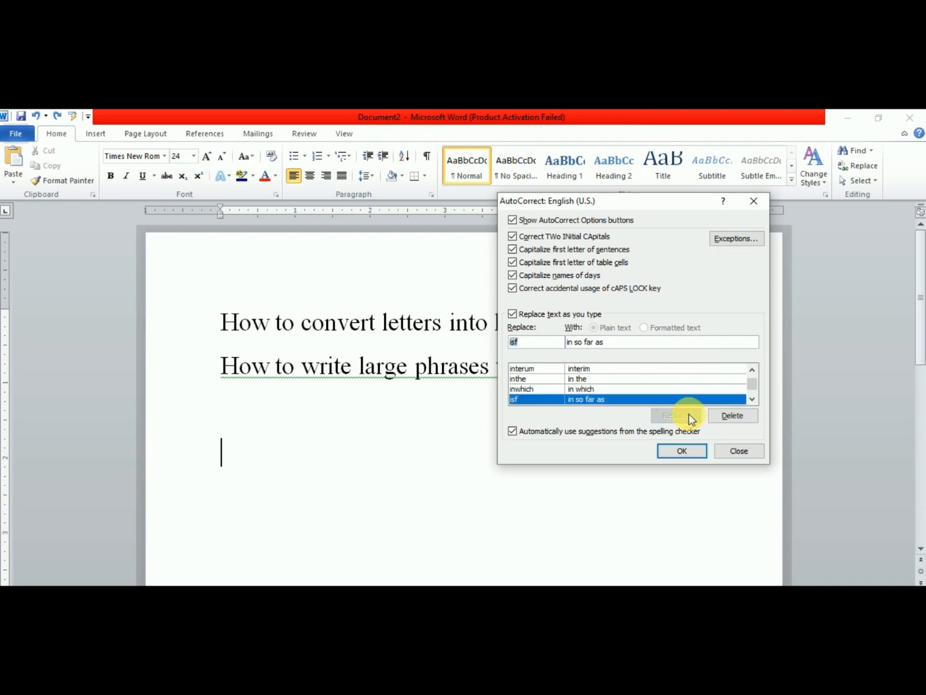
click(737, 450)
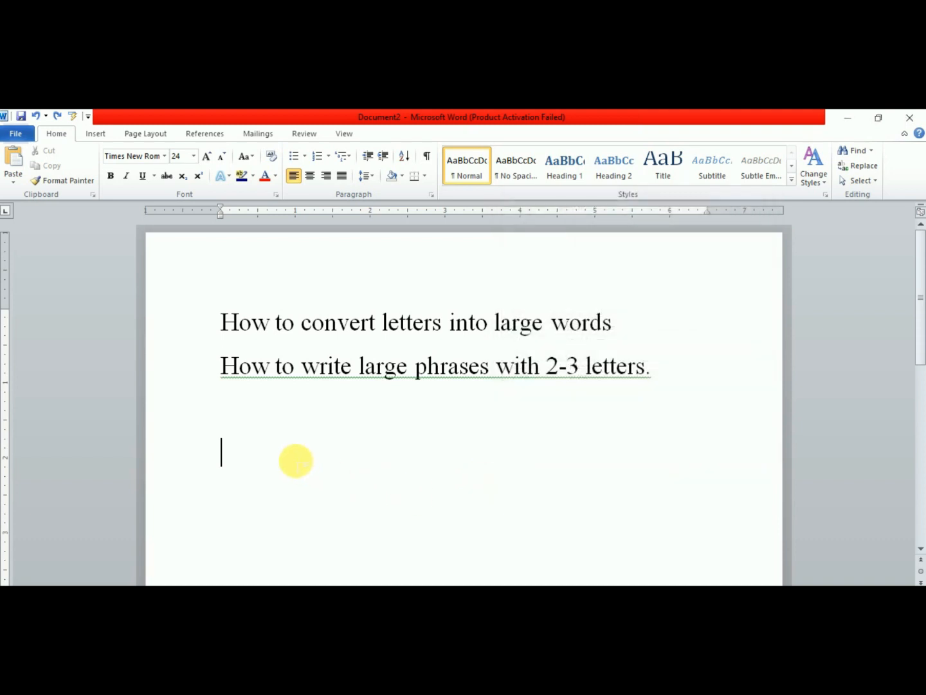
key(Return)
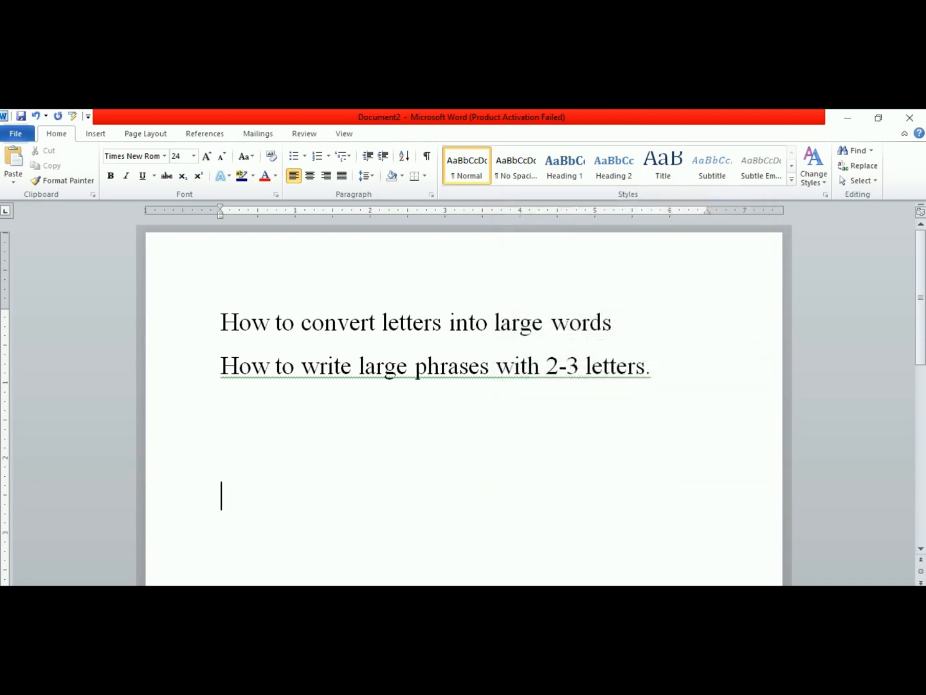
text(isf)
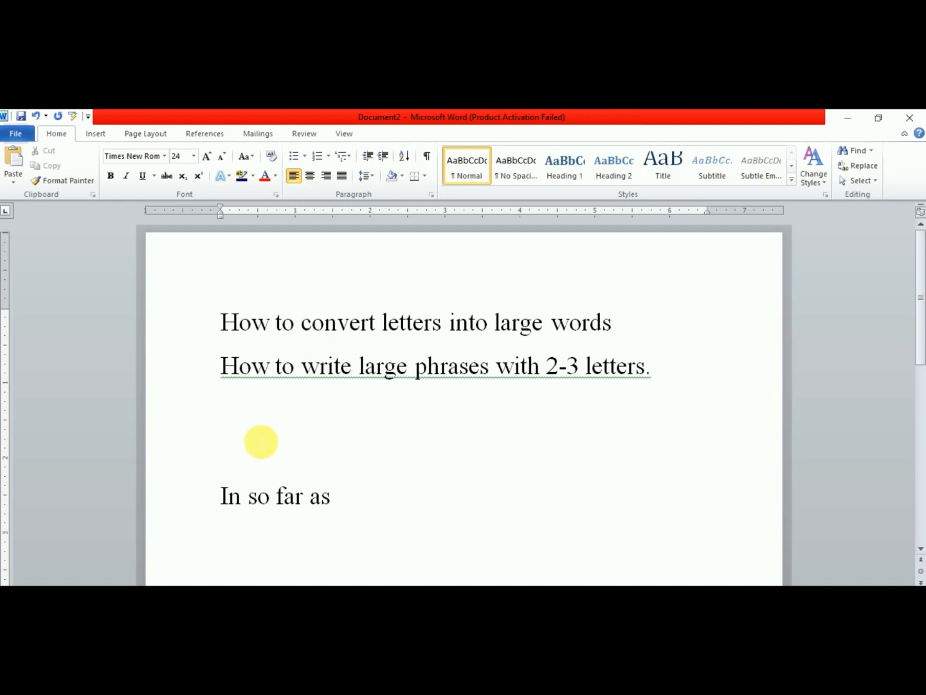
- Write "documentation" on the blank line directly below the sentence about large phrases with 2-3 letters
click(259, 441)
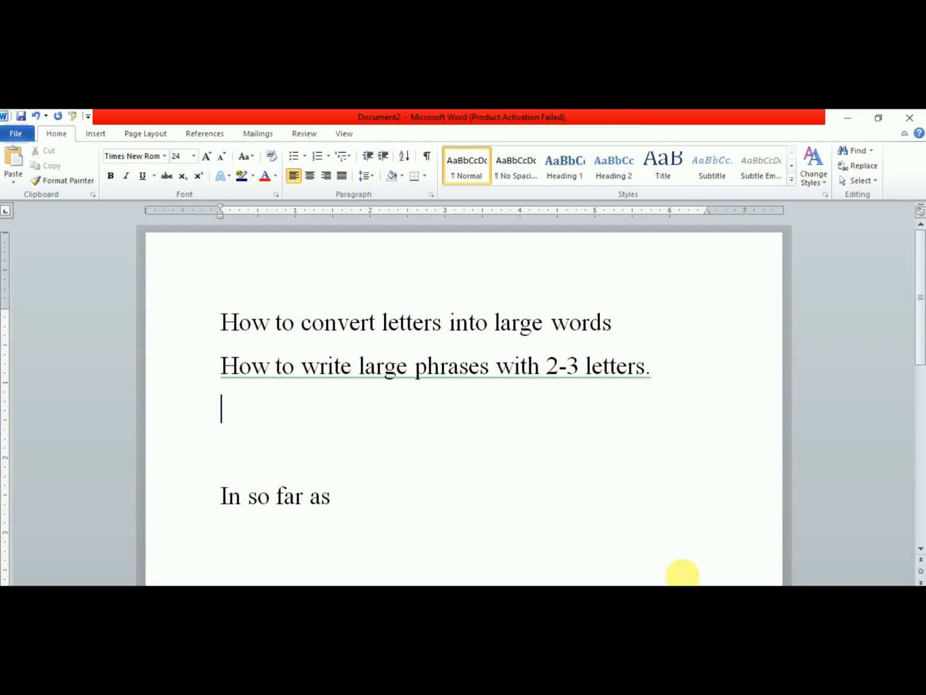
text(documentat)
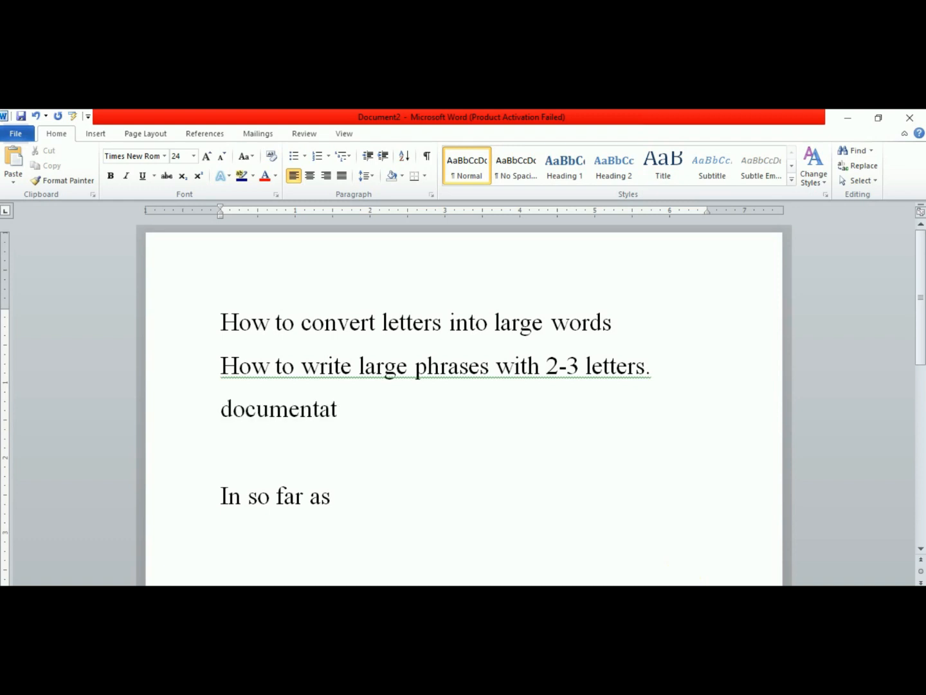
text(ion)
- Add an AutoCorrect entry replacing "dct" with the selected word "documentation" and enter the abbreviation on the blank line below that word
click(74, 121)
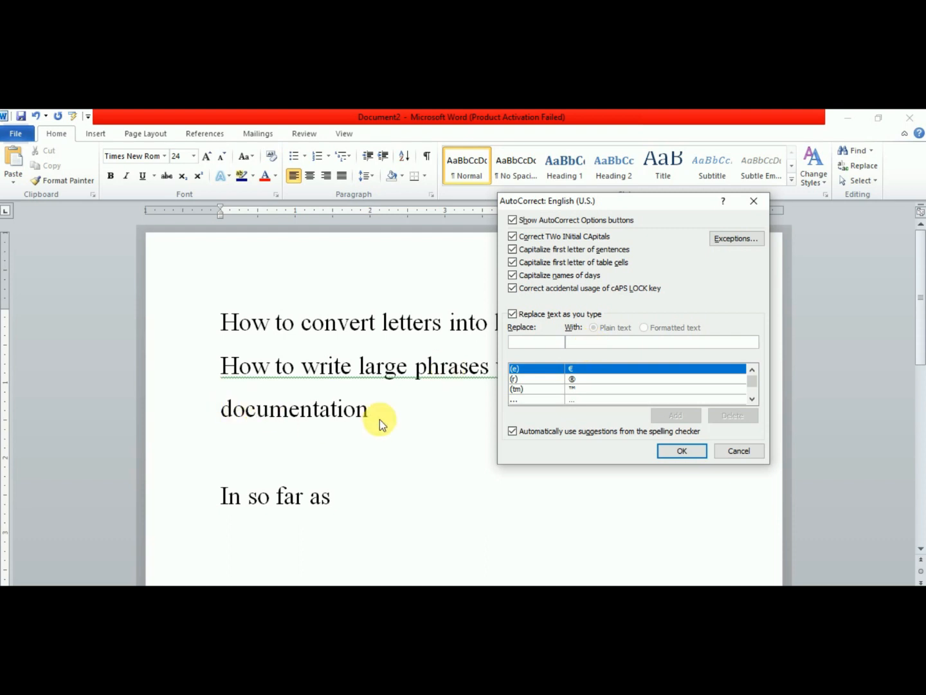
click(738, 450)
double_click(251, 408)
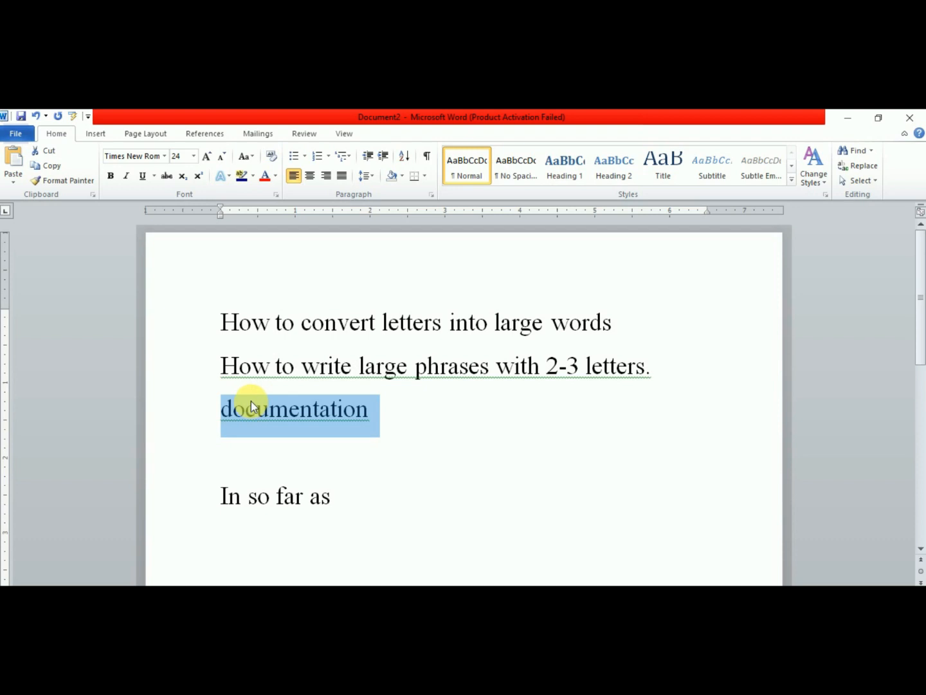
key(shift+Left)
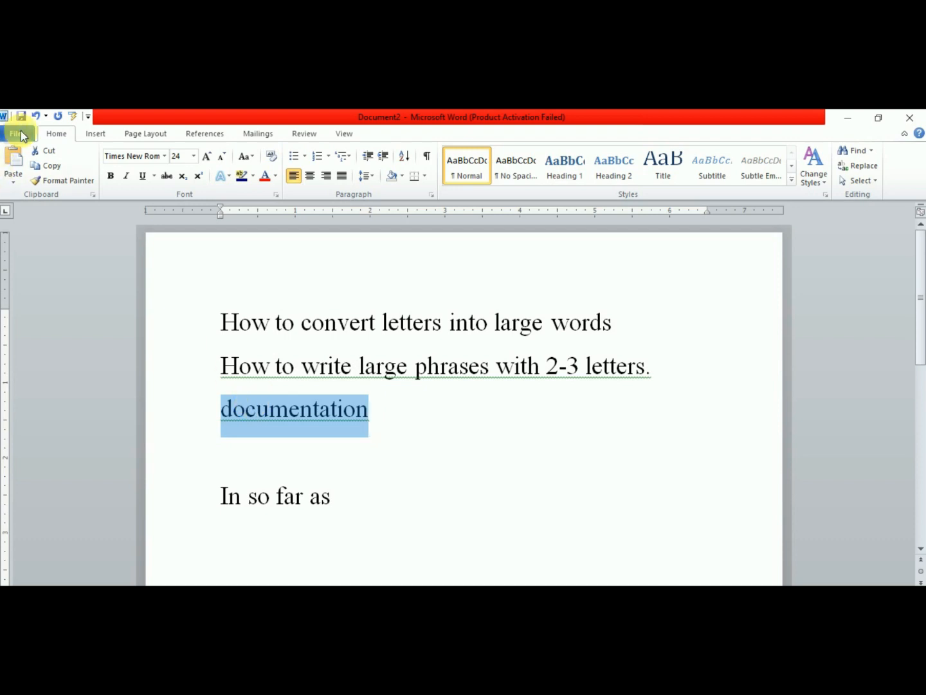
click(72, 117)
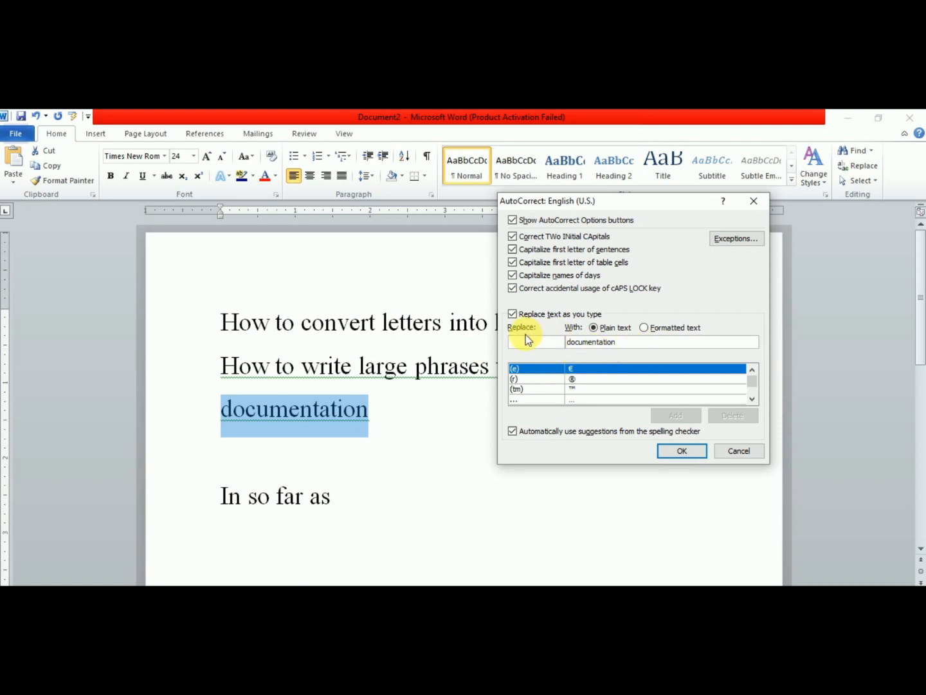
text(dct)
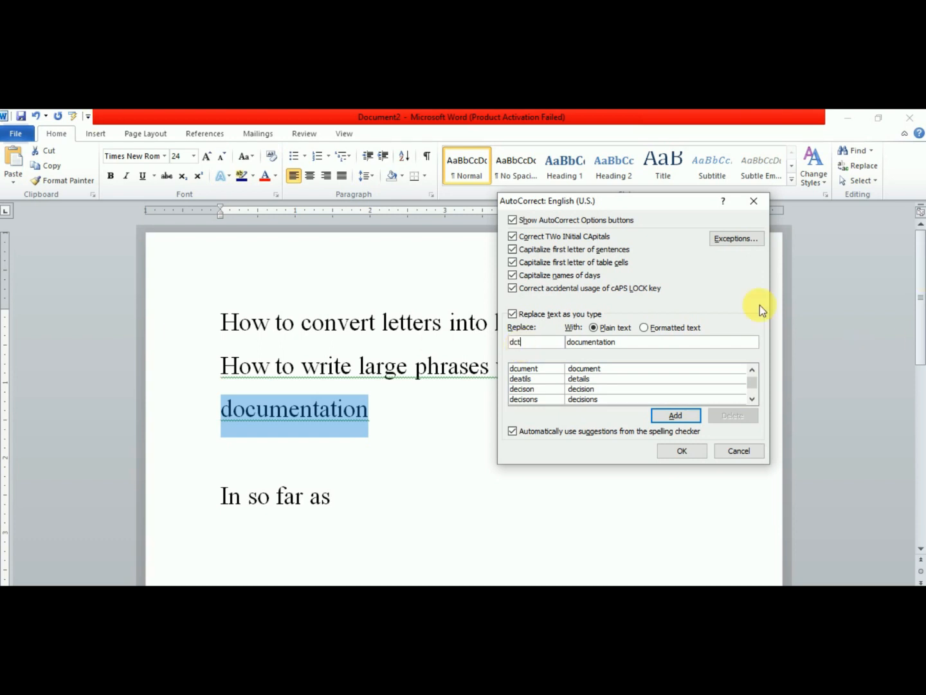
click(697, 418)
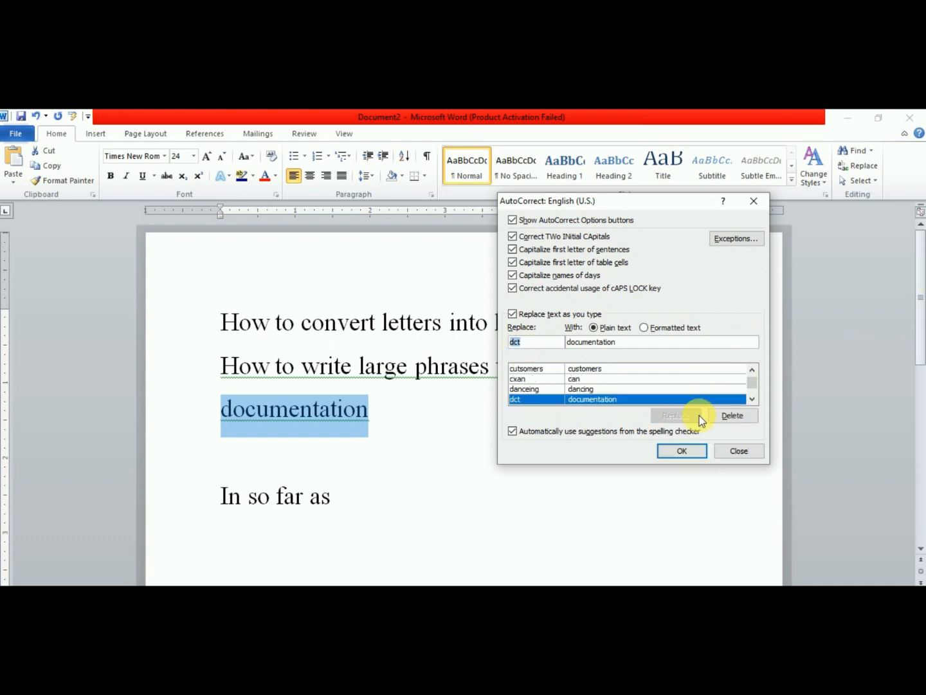
click(704, 452)
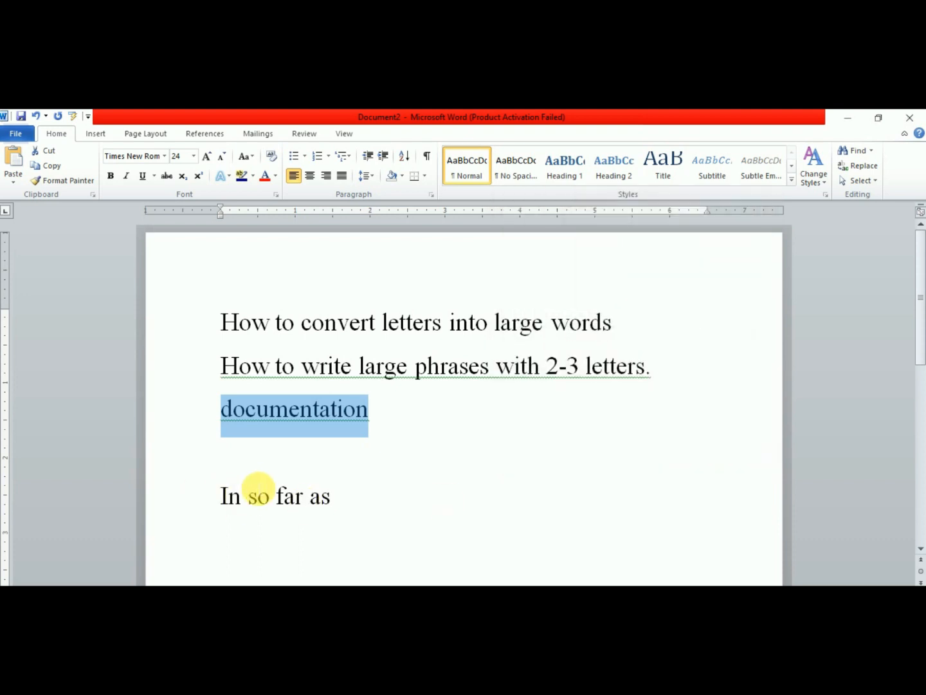
click(256, 466)
text(dct)
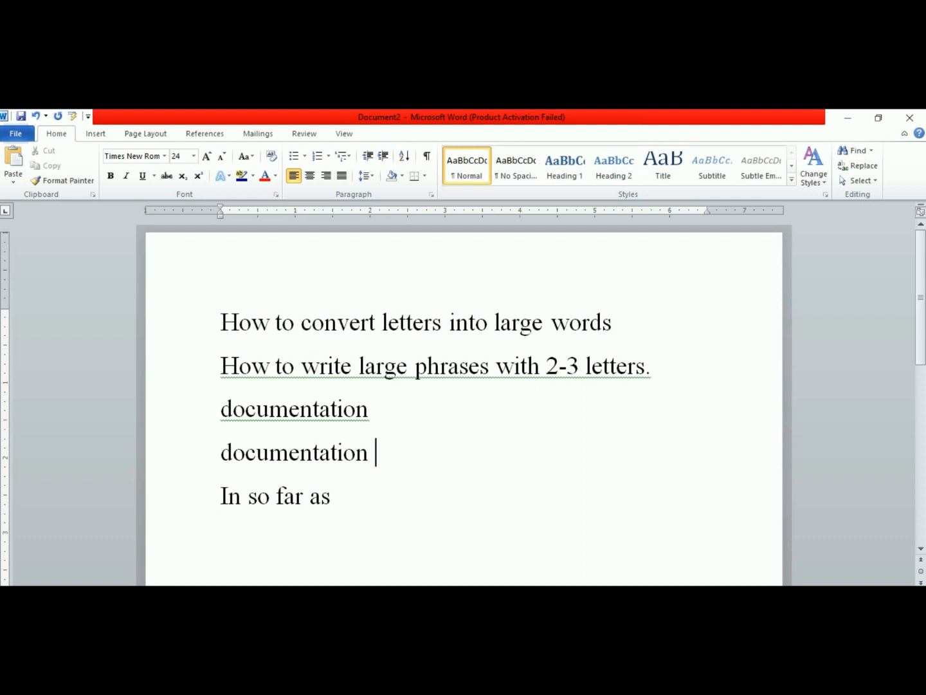
- Write "It is pertinent to mention here that" two lines below "In so far as"
click(357, 506)
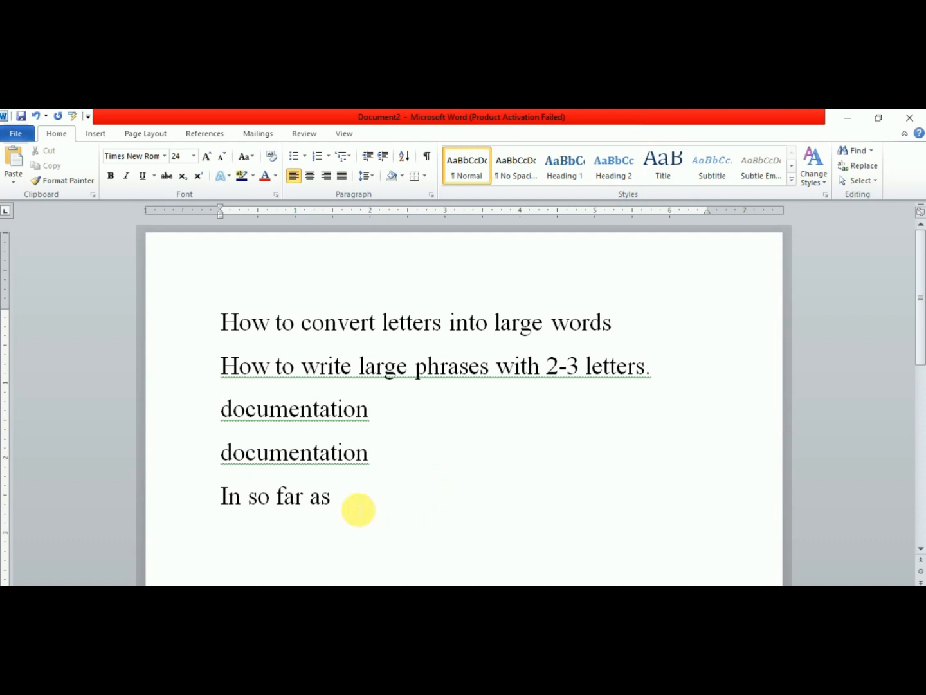
key(Return)
key(Return)
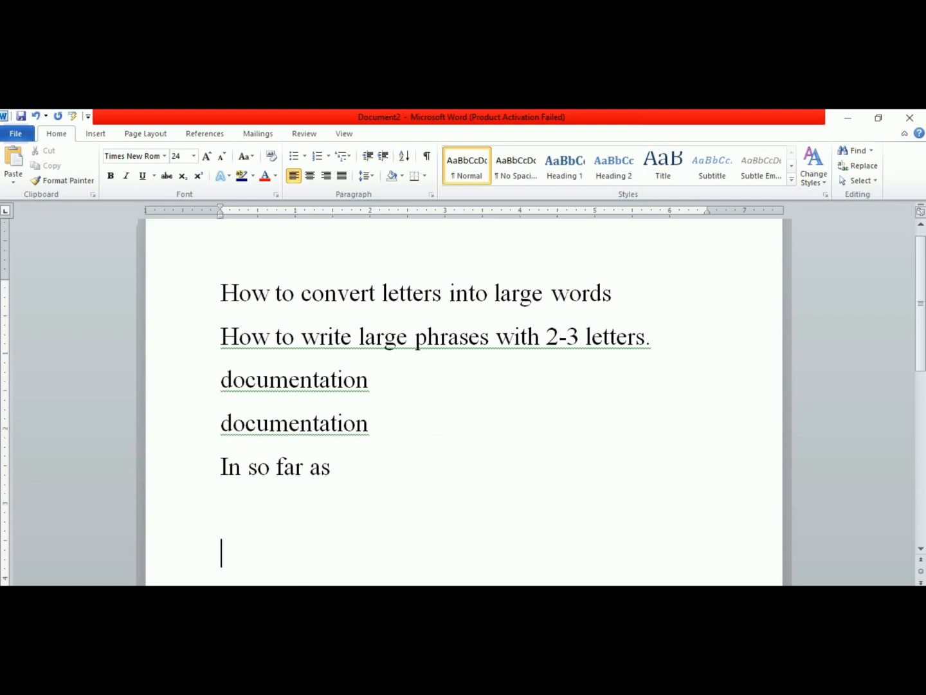
text(it is pertinen)
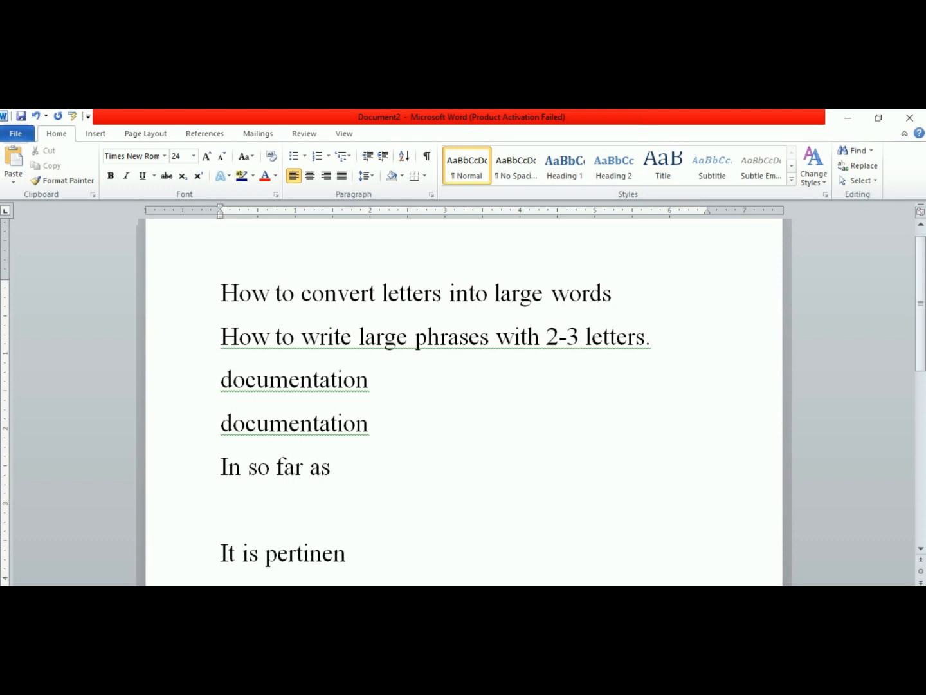
text(t to mention )
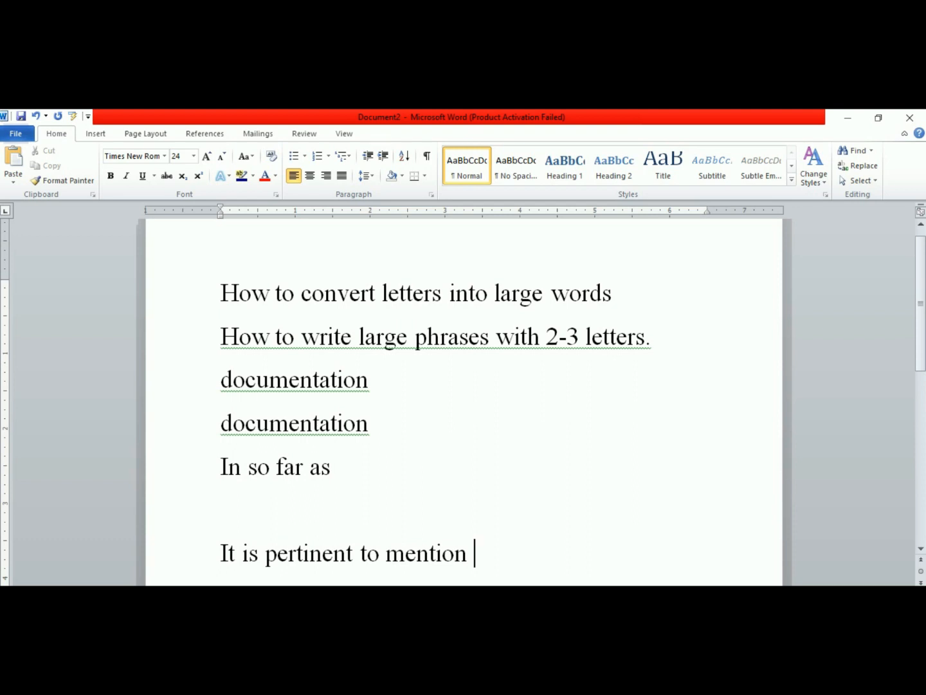
text(here that)
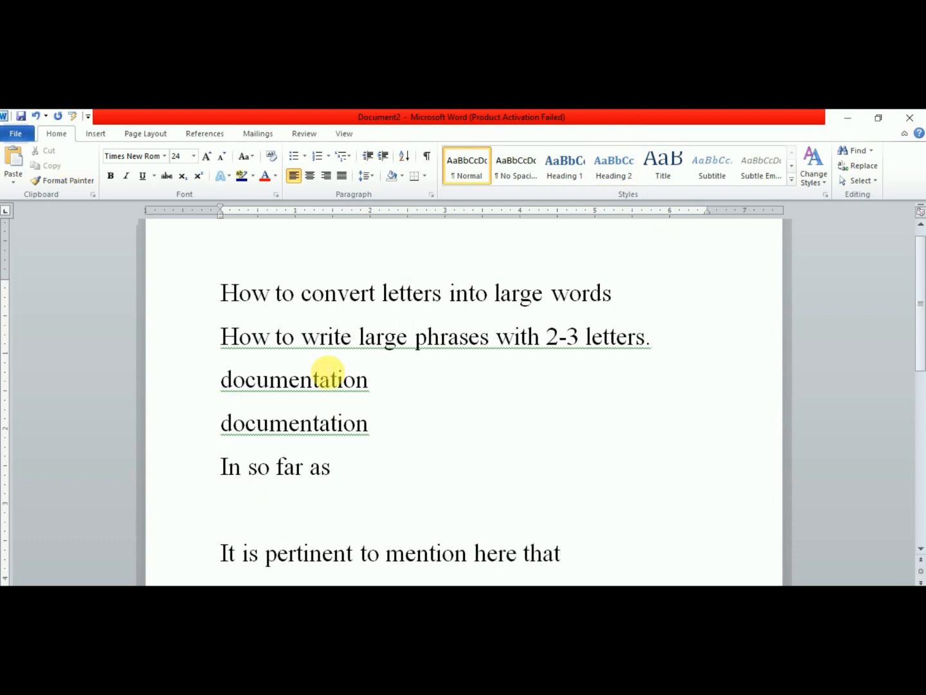
- Add an AutoCorrect entry replacing "iip" with the phrase "It is pertinent to mention here that" from the document
drag(225, 561, 558, 551)
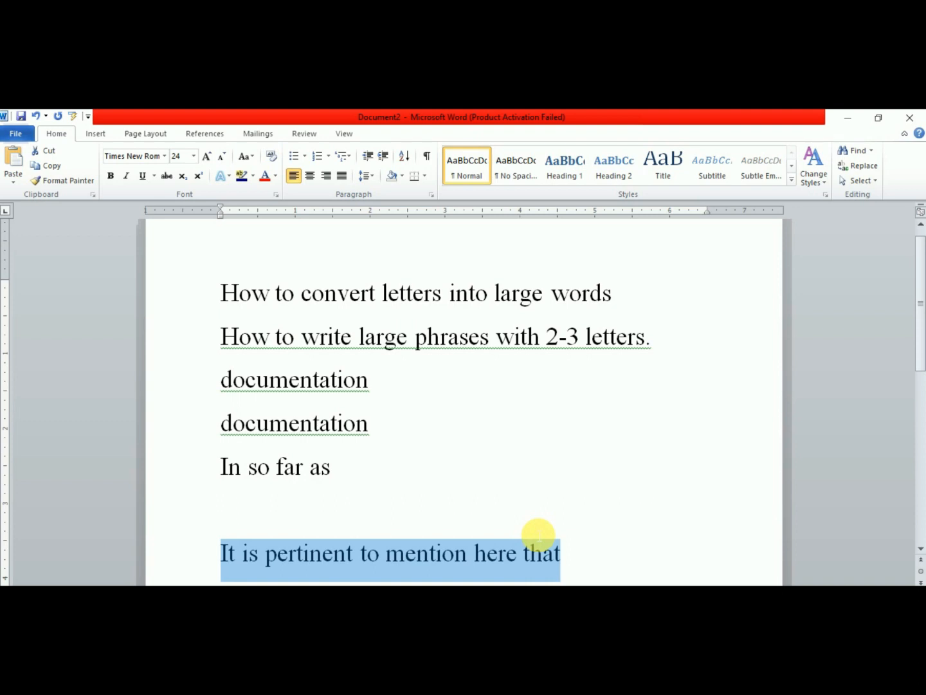
click(72, 115)
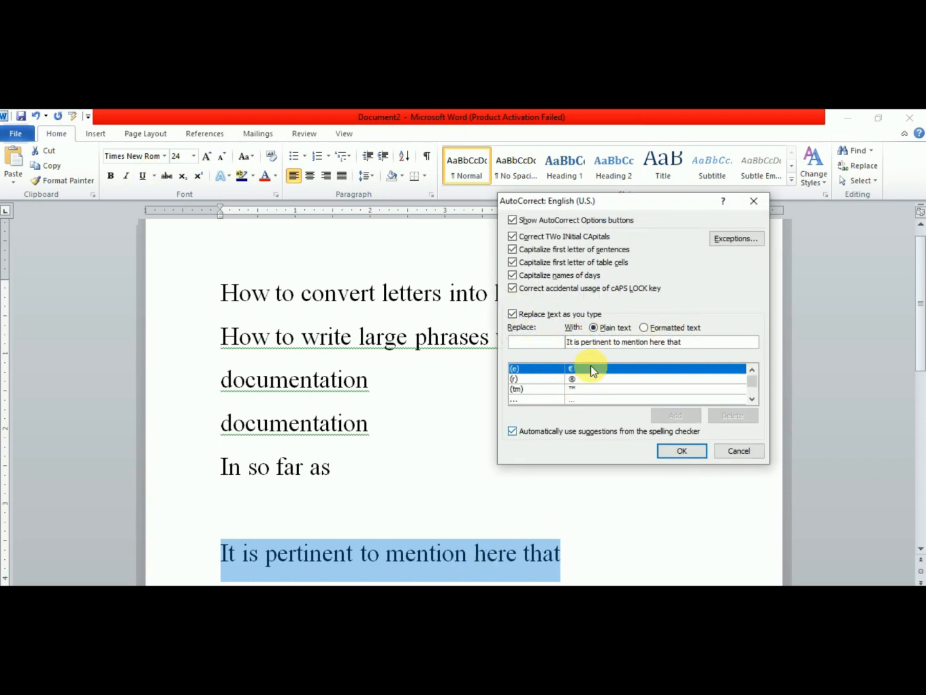
click(542, 342)
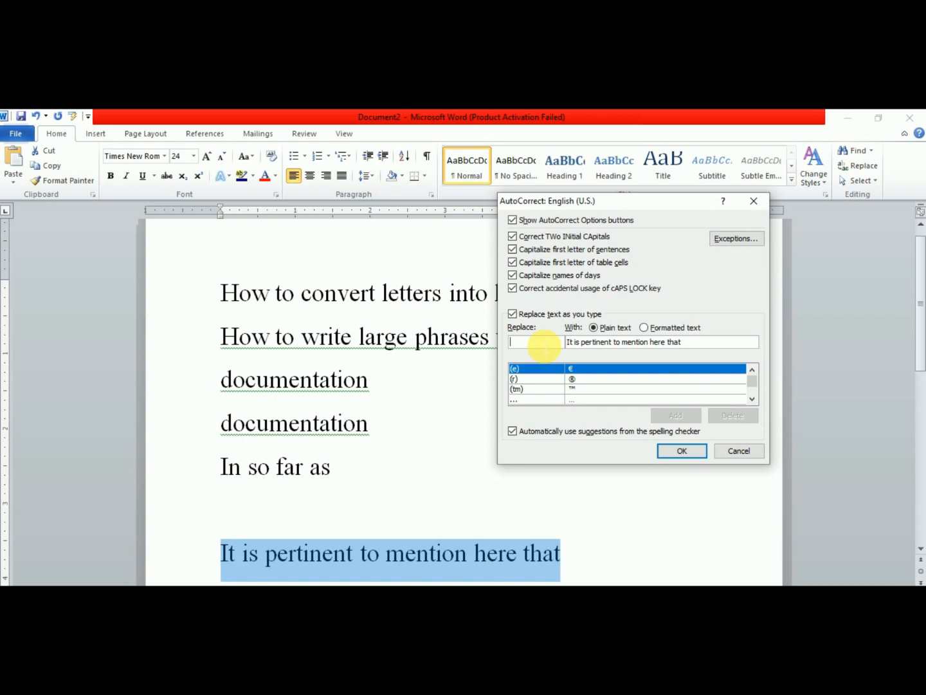
text(i)
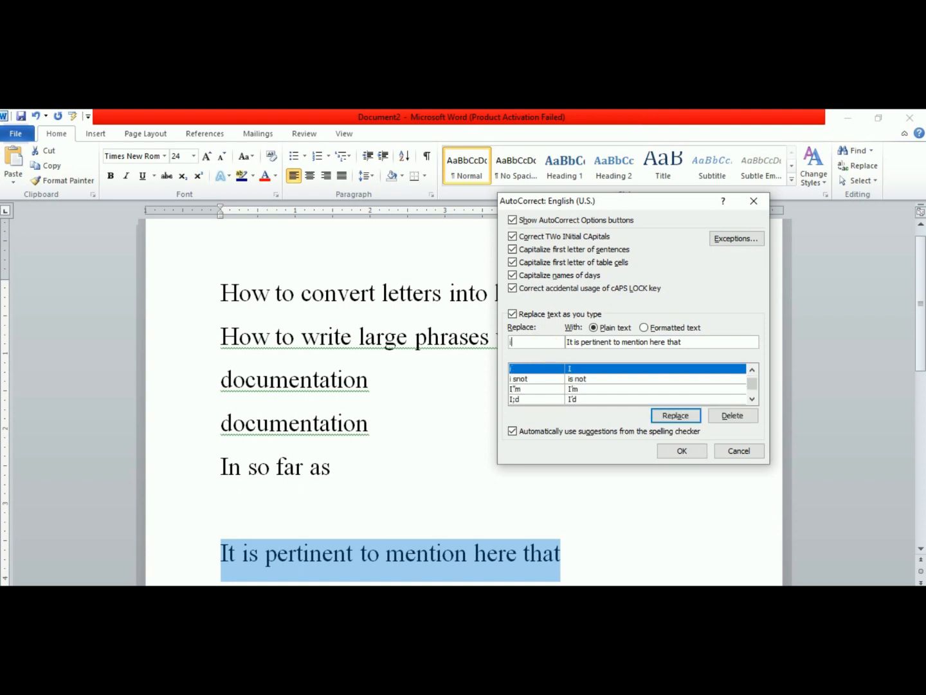
text(ip)
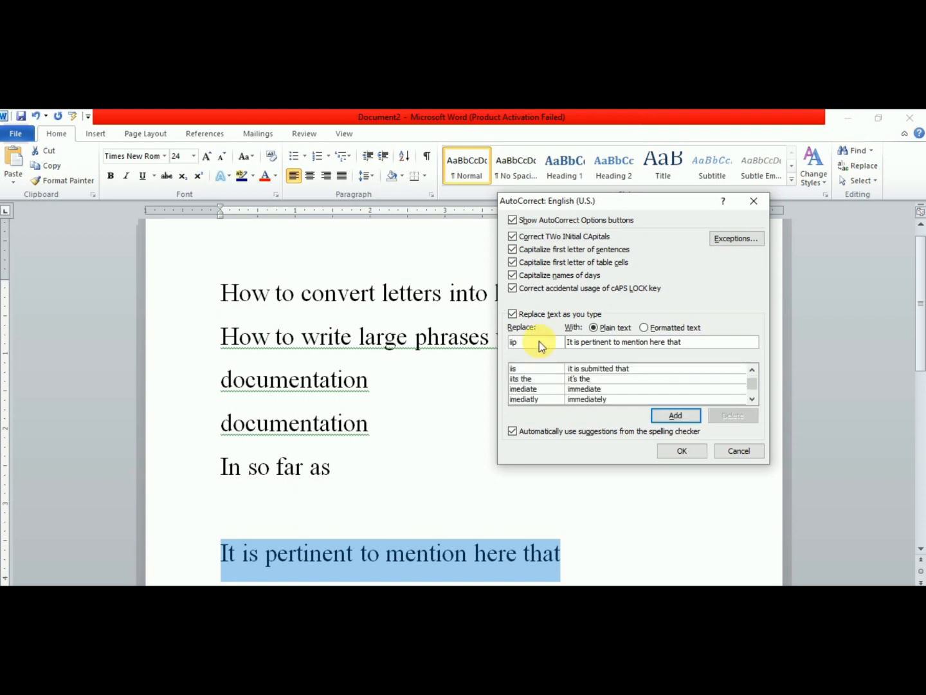
key(Return)
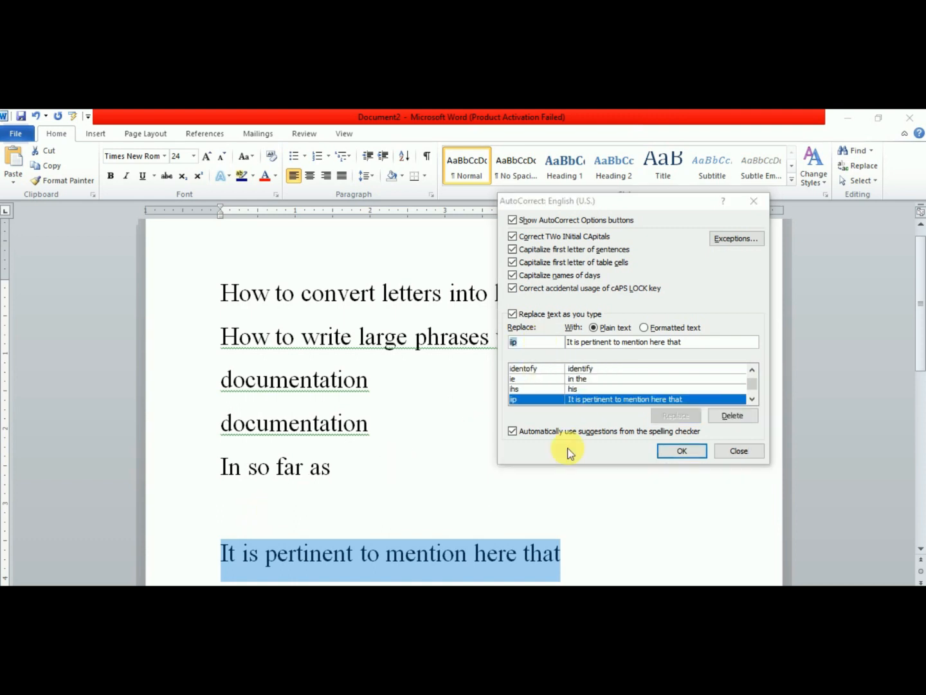
click(739, 450)
- Delete all lines below the sentence about large phrases with 2-3 letters, from the first "documentation" through "It is pertinent to mention here that"
click(265, 506)
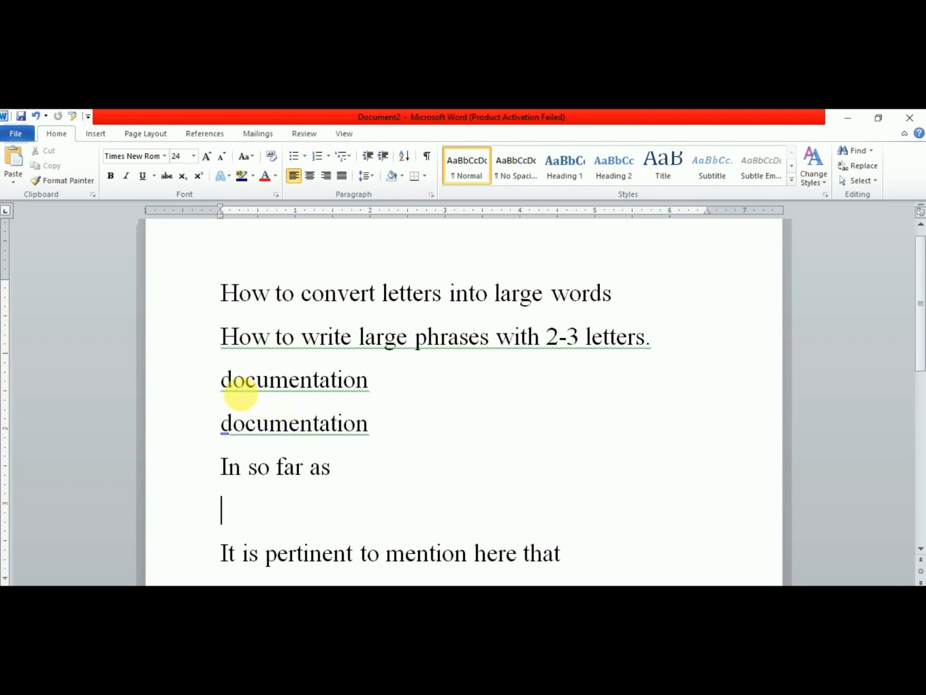
drag(222, 378, 565, 543)
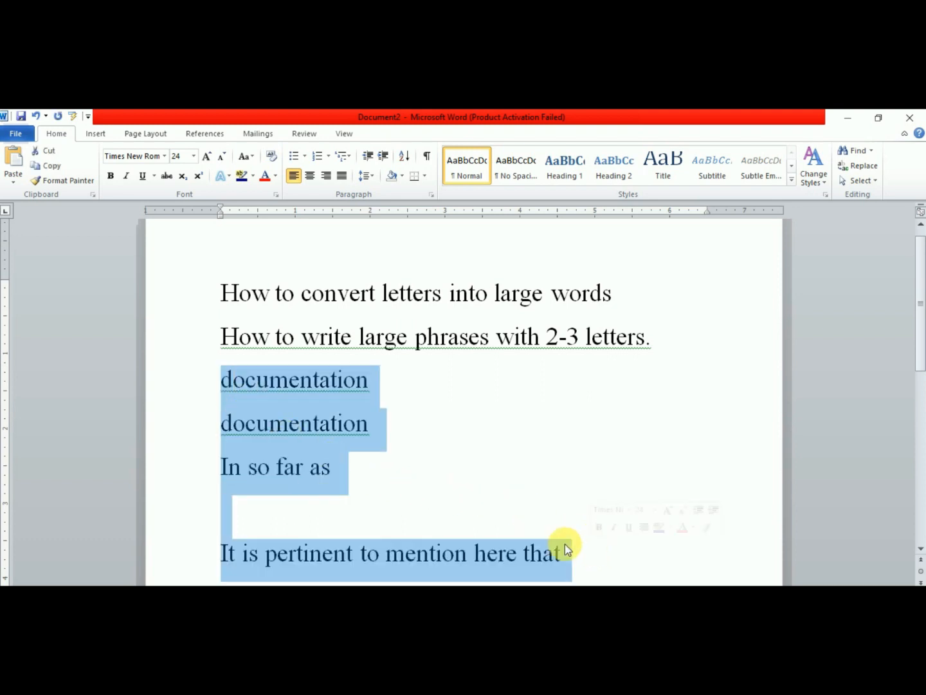
key(Delete)
- Enter the abbreviations "iip" and "iis" on separate lines below the two remaining sentences, leaving a blank line above them
key(Return)
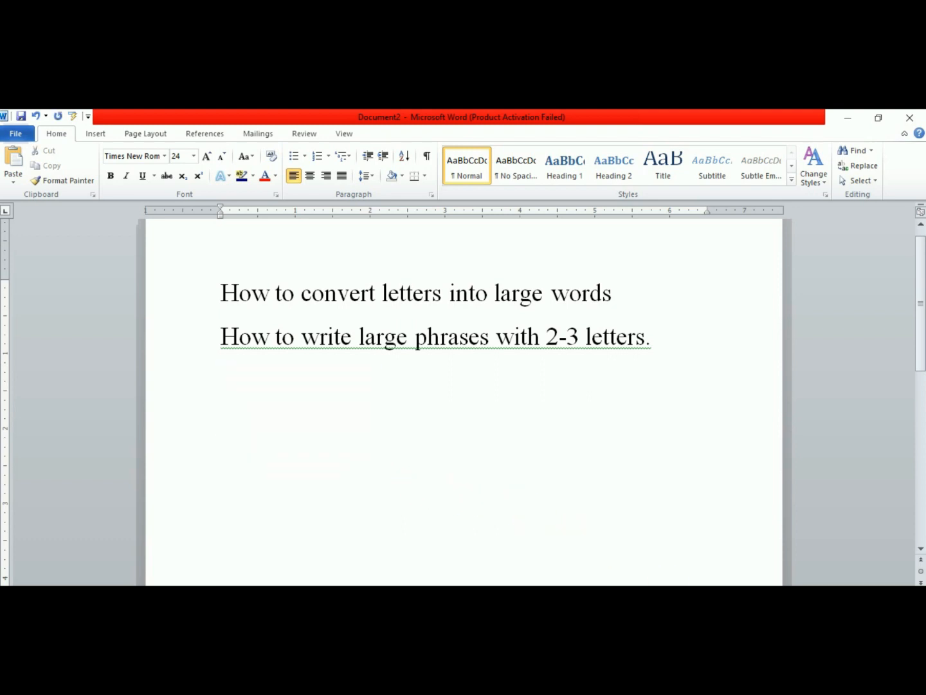
text(iip)
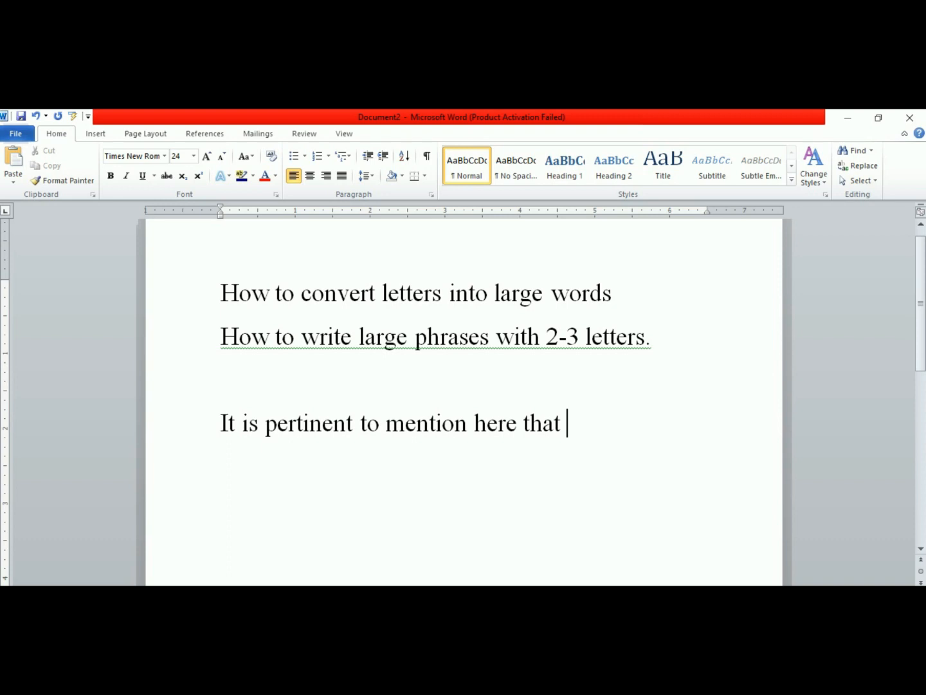
key(Return)
text(iis)
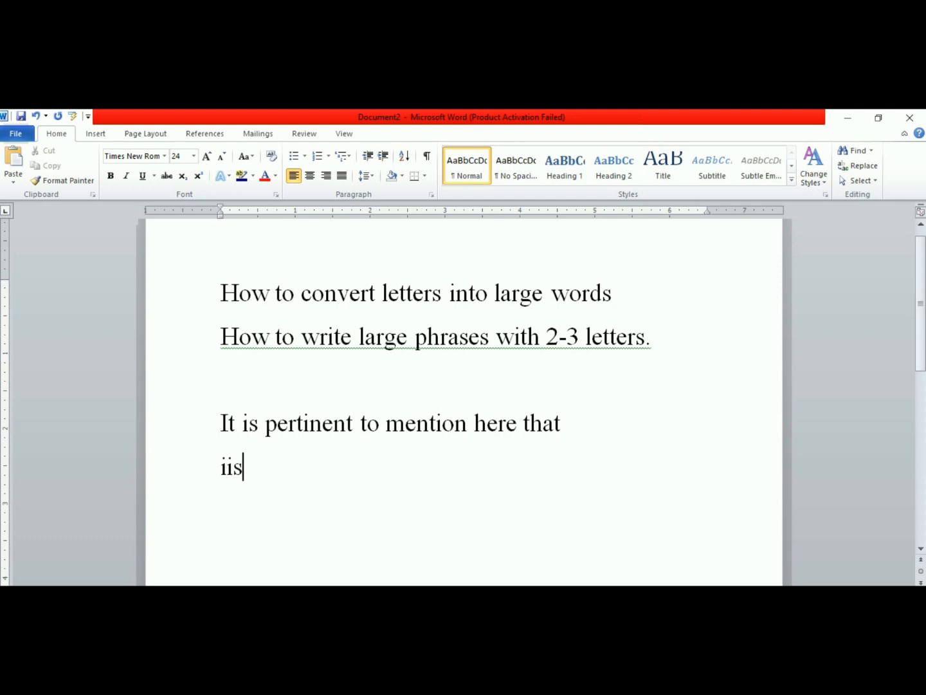